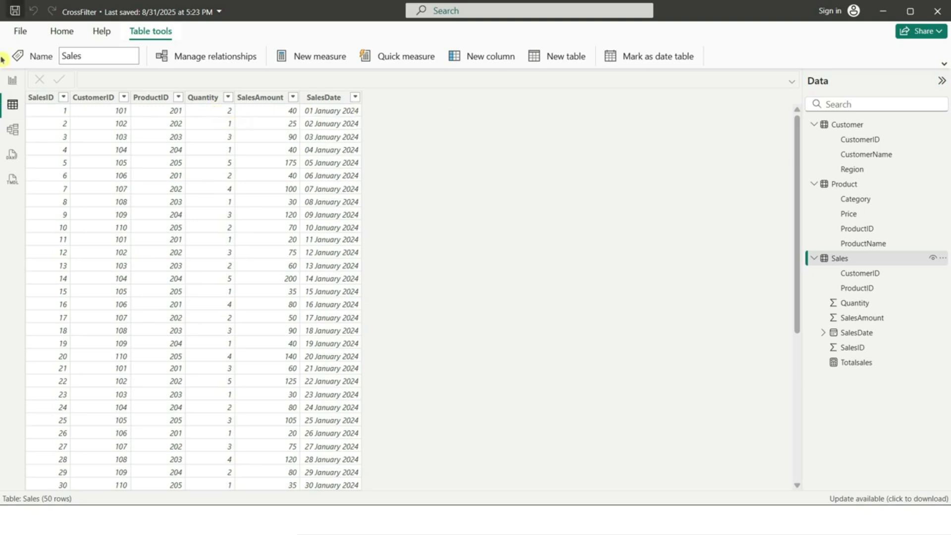
# Examine the model relationships, the Customer table's data and the list of distinct values in its Region column.
pyautogui.click(13, 130)
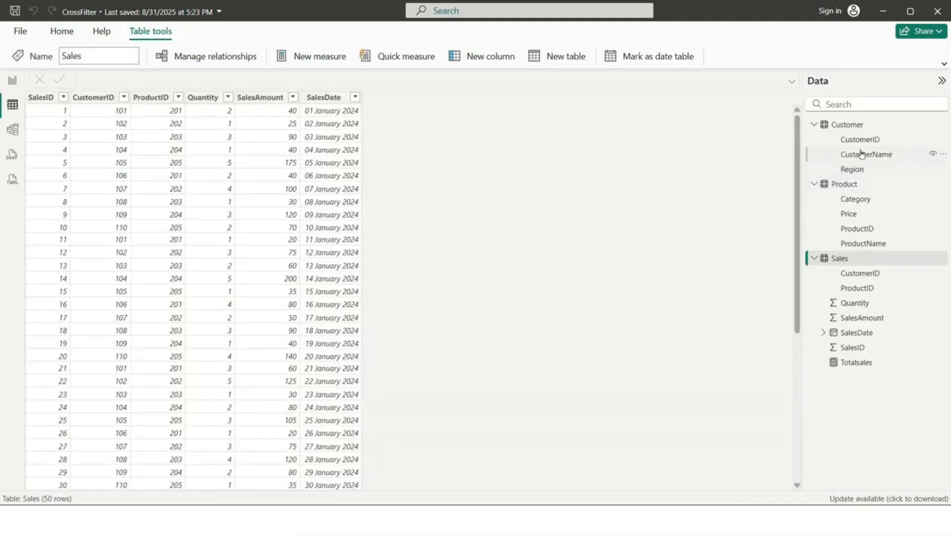
pyautogui.click(864, 126)
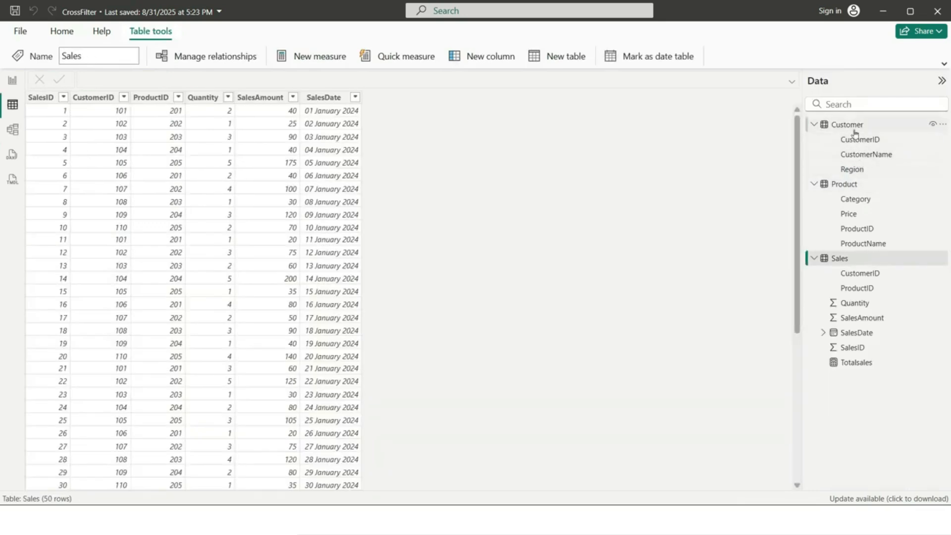
pyautogui.click(854, 127)
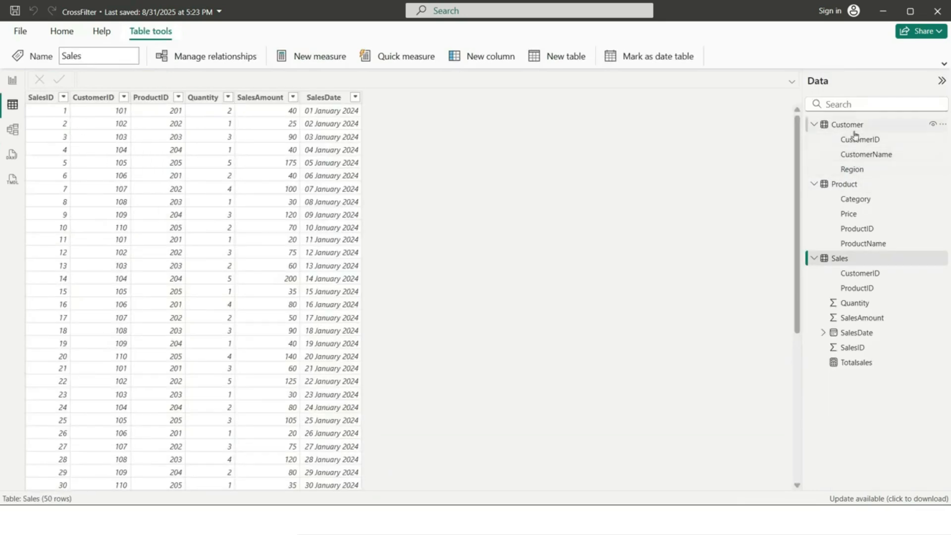
pyautogui.click(843, 127)
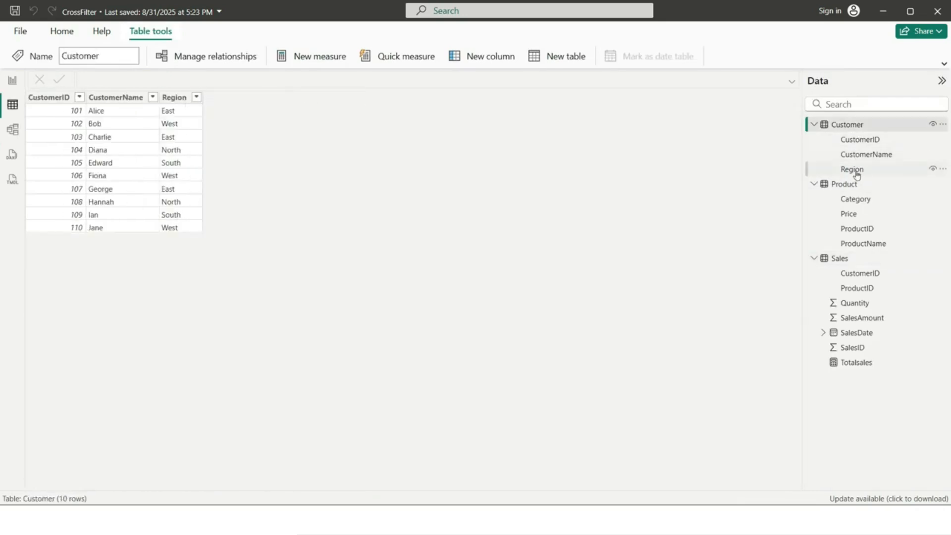
pyautogui.click(197, 97)
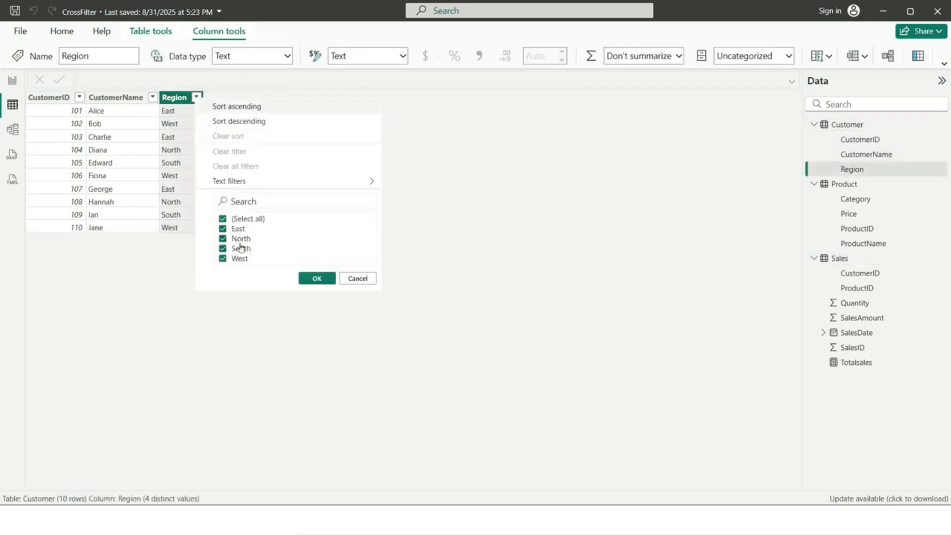
pyautogui.click(318, 280)
# Create a measure in the Customer table with the formula Distregion = DISTINCTCOUNT(Customer[Region]).
pyautogui.click(923, 126)
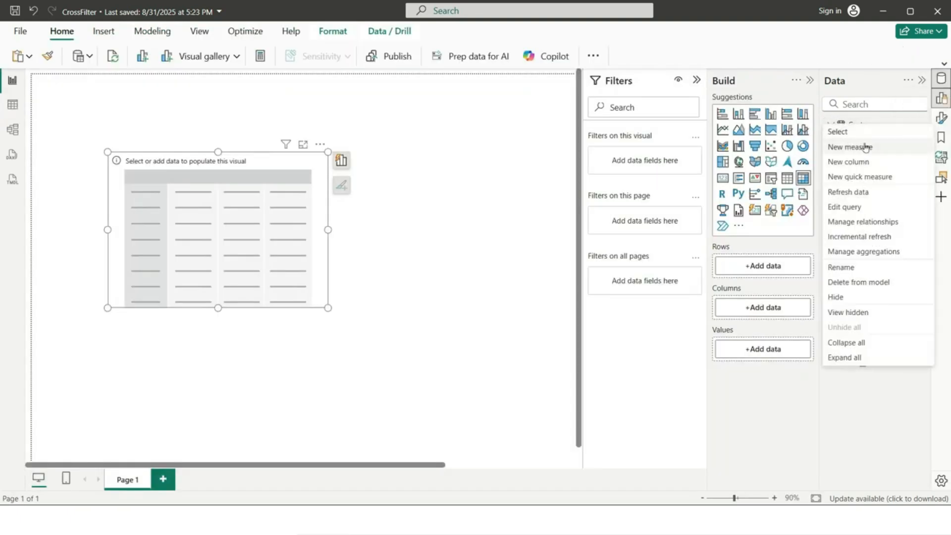
pyautogui.click(856, 149)
pyautogui.write('Did')
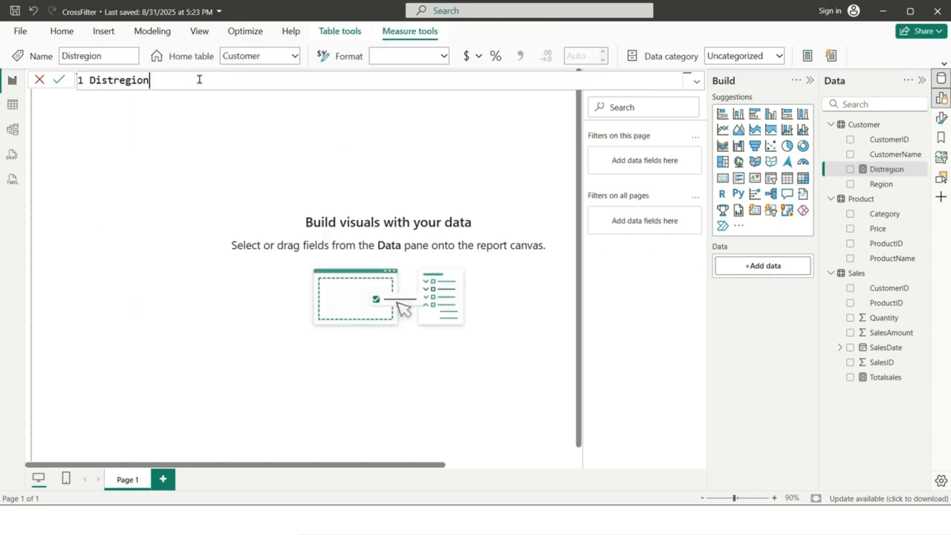
pyautogui.write('di')
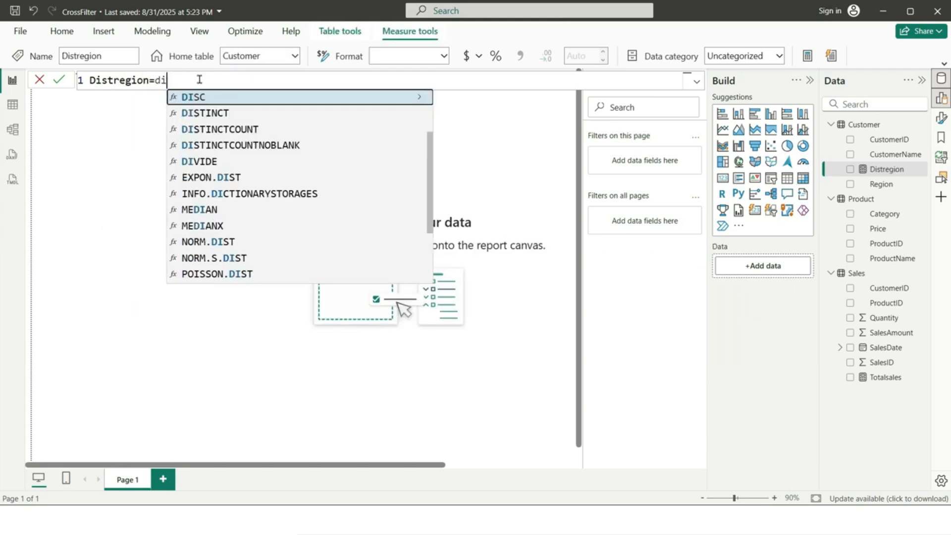
pyautogui.press('Down')
pyautogui.press('Down')
pyautogui.press('Tab')
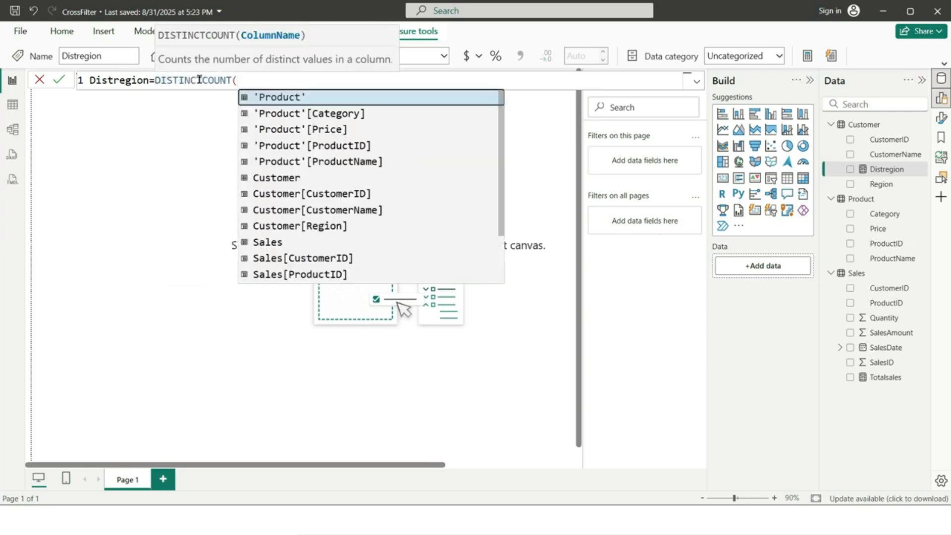
pyautogui.write('re')
pyautogui.press('Tab')
pyautogui.write(')')
pyautogui.press('Return')
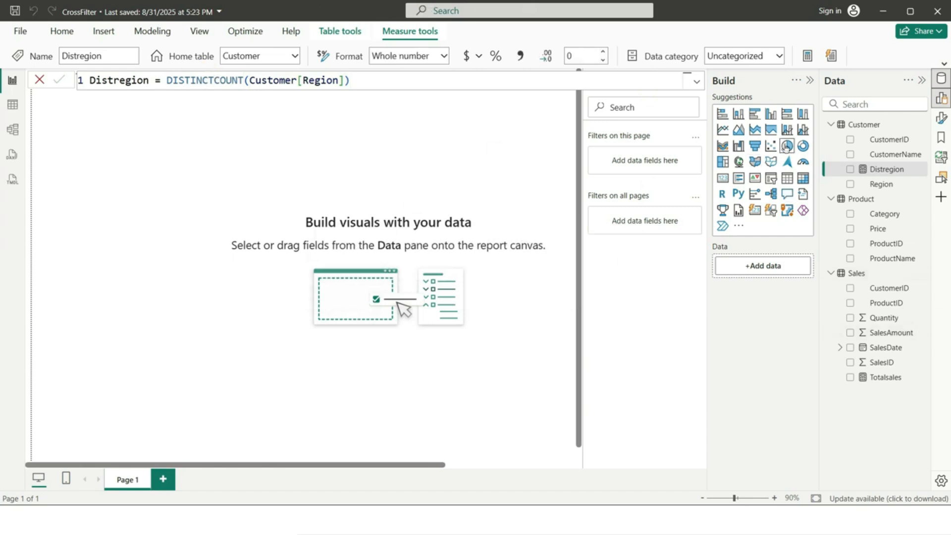
# Add a matrix with the Sales table's CustomerID as rows and Distregion as values, and show it in focus mode.
pyautogui.click(803, 179)
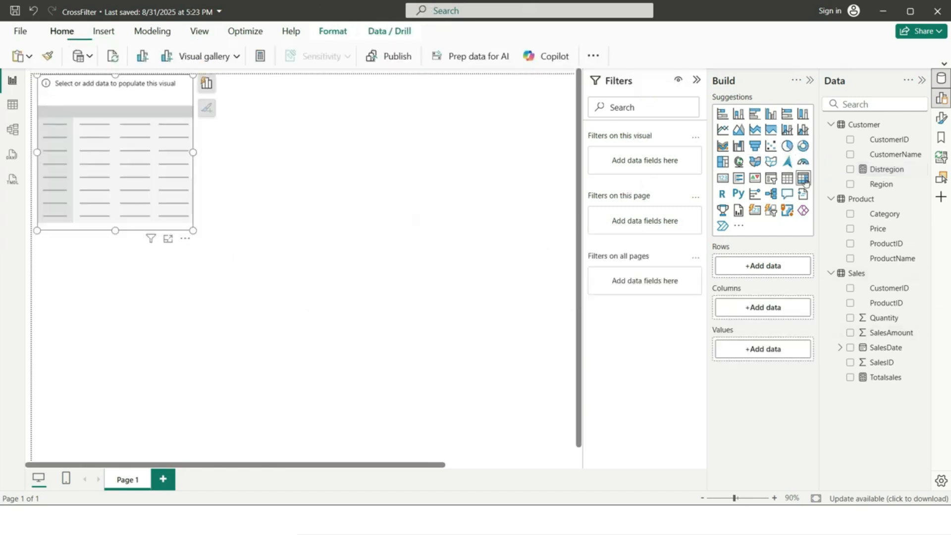
pyautogui.moveTo(122, 126); pyautogui.dragTo(284, 180)
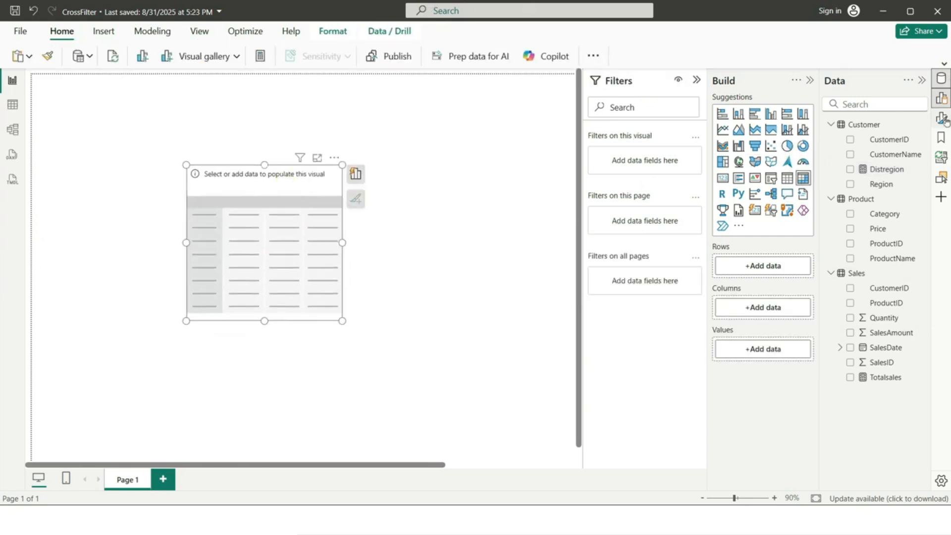
pyautogui.click(850, 290)
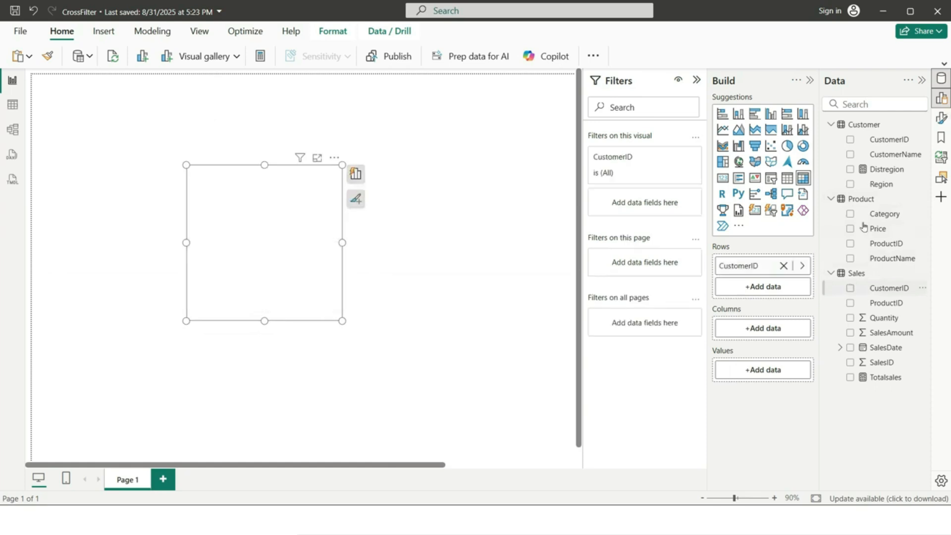
pyautogui.click(851, 171)
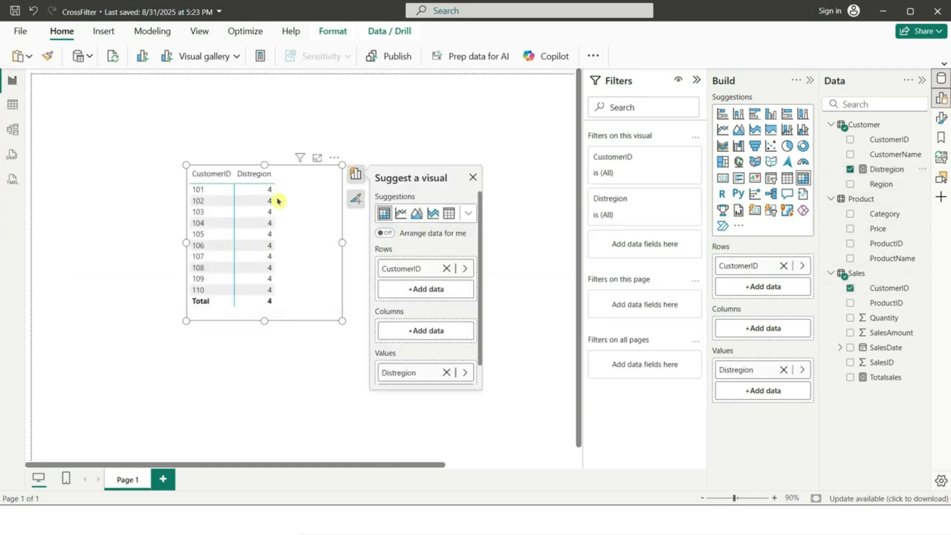
pyautogui.click(199, 188)
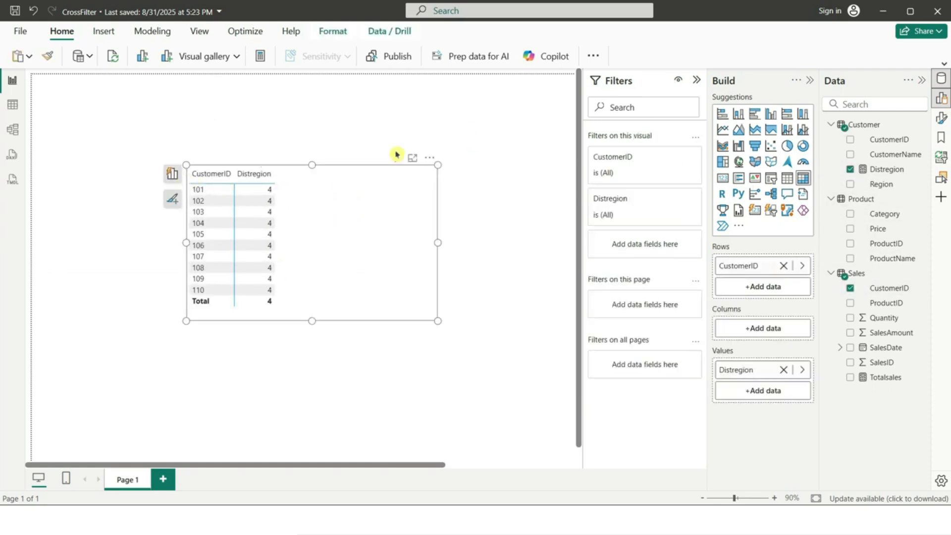
pyautogui.click(410, 159)
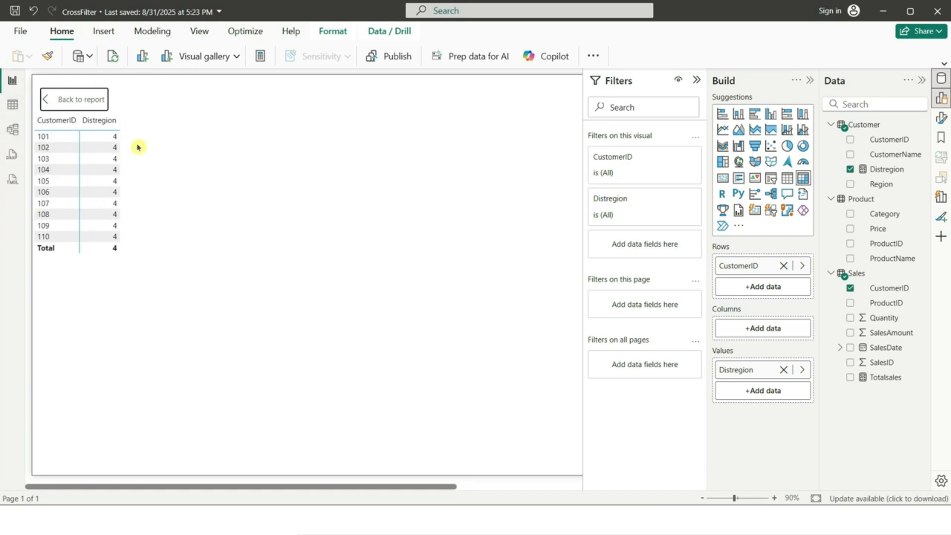
# Set the cross-filter direction of the relationship between Sales and Customer to Both, save it, and check the matrix in the report.
pyautogui.click(15, 135)
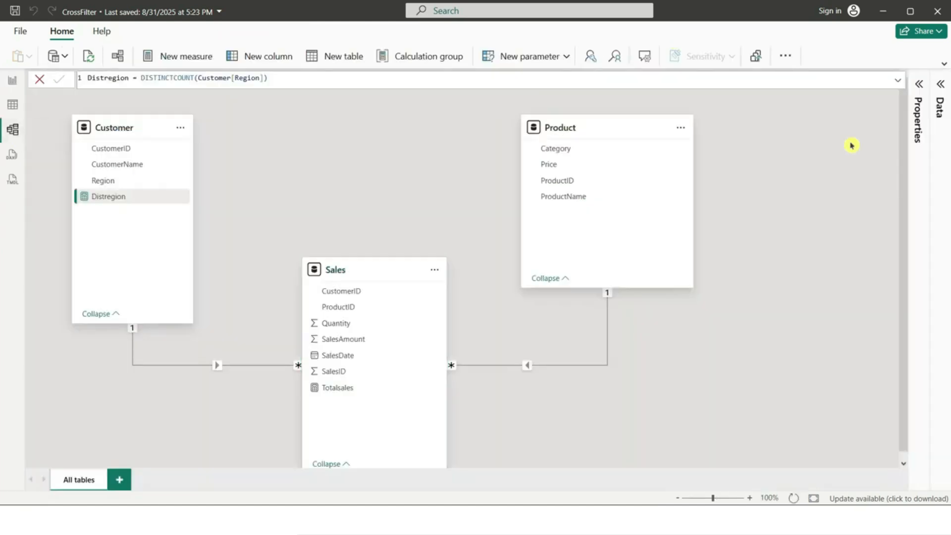
pyautogui.click(189, 411)
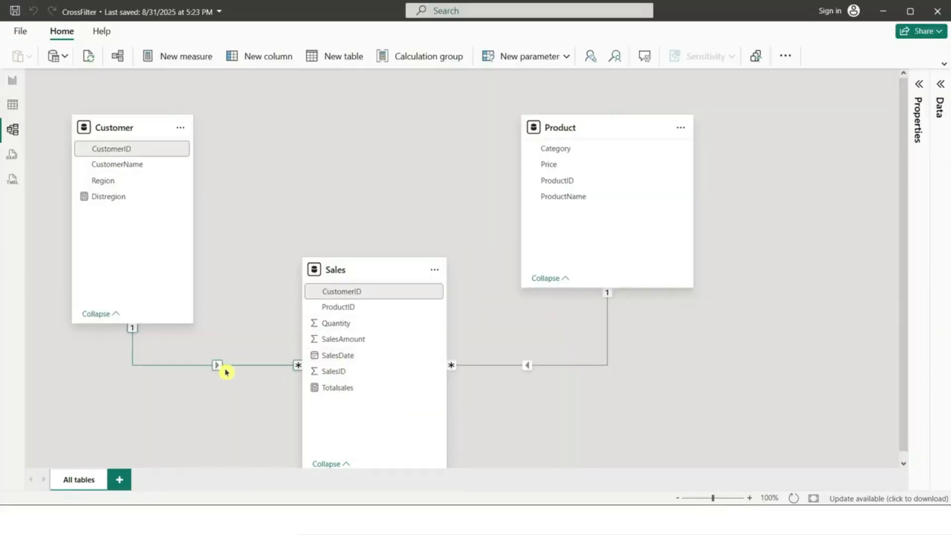
pyautogui.doubleClick(218, 369)
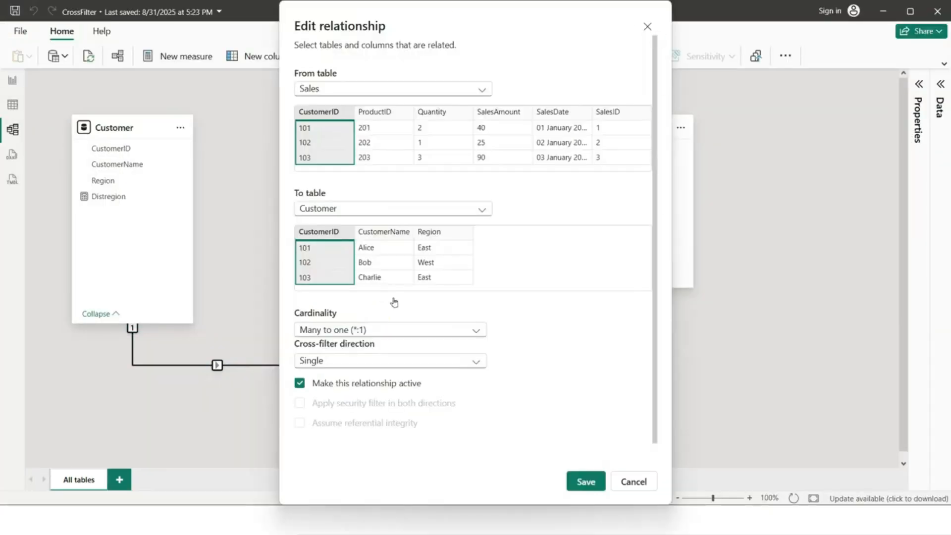
pyautogui.click(478, 367)
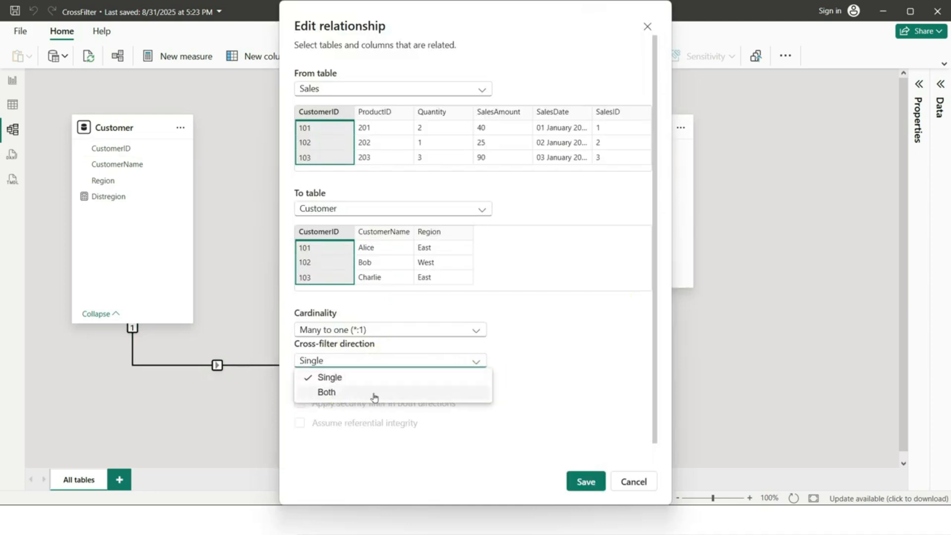
pyautogui.click(331, 395)
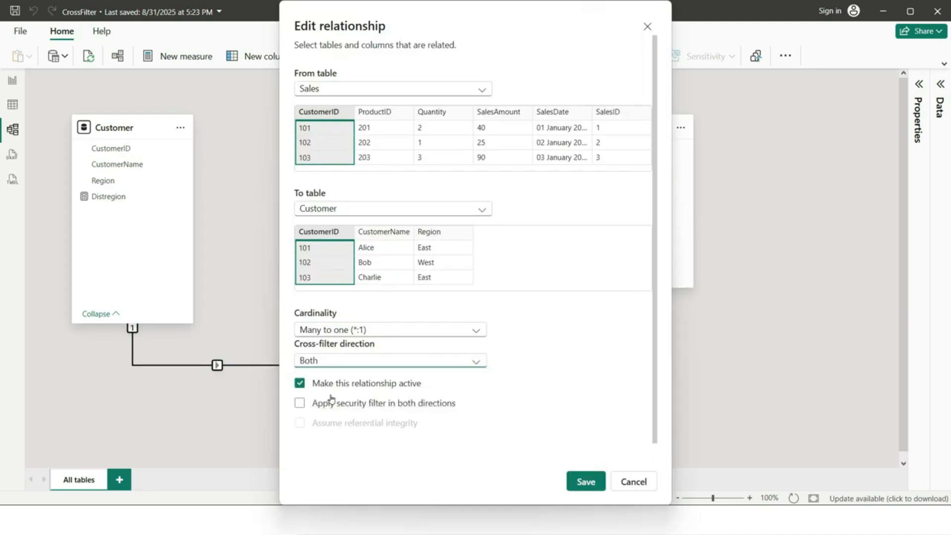
pyautogui.click(597, 482)
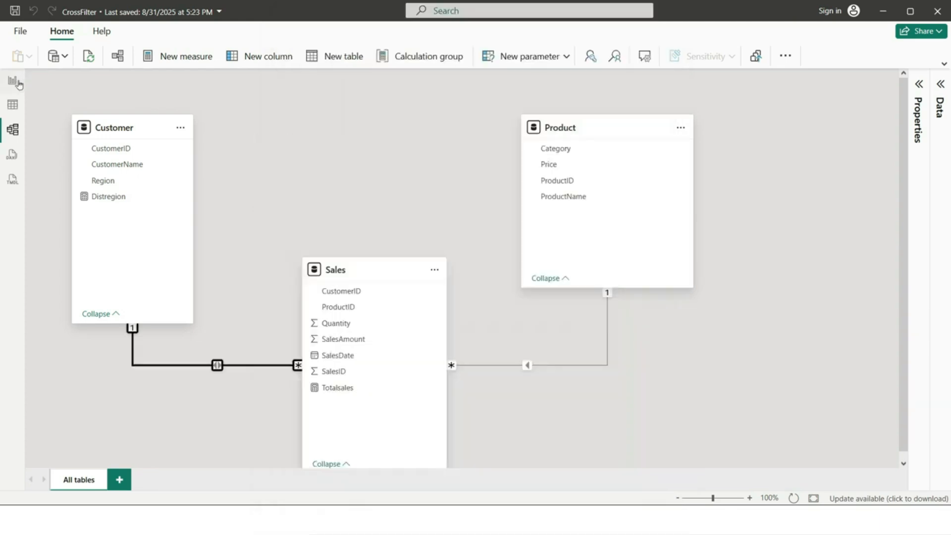
pyautogui.click(13, 80)
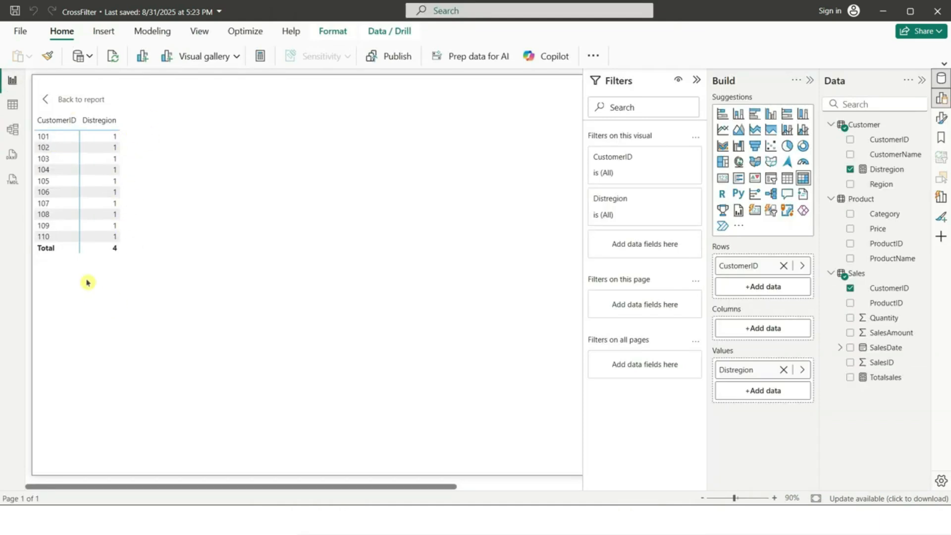
# Set the cross-filter direction of the relationship between Sales and Customer back to Single and save it.
pyautogui.click(15, 136)
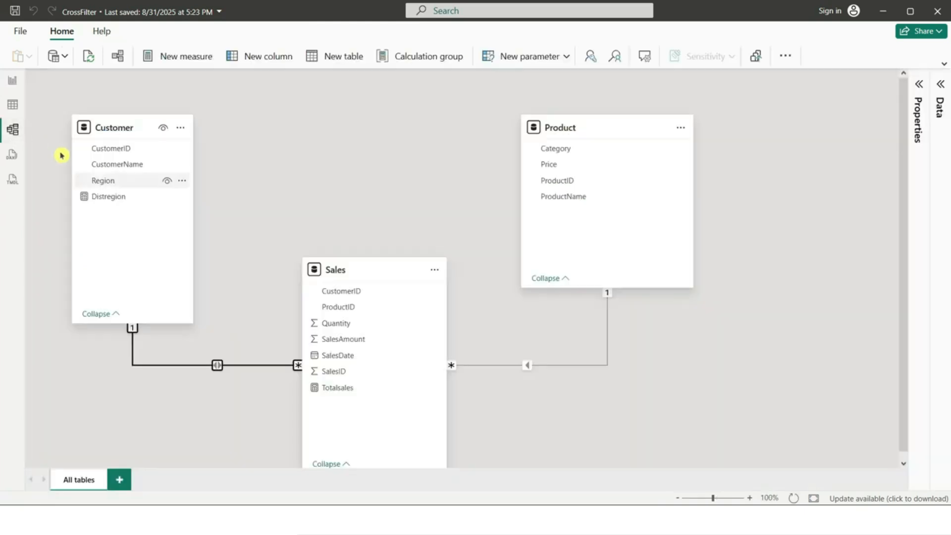
pyautogui.doubleClick(217, 367)
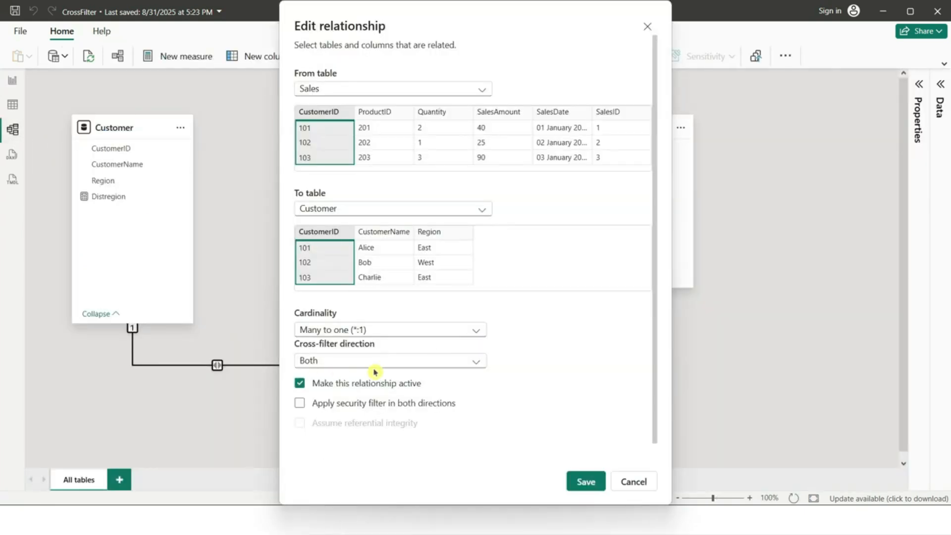
pyautogui.click(476, 363)
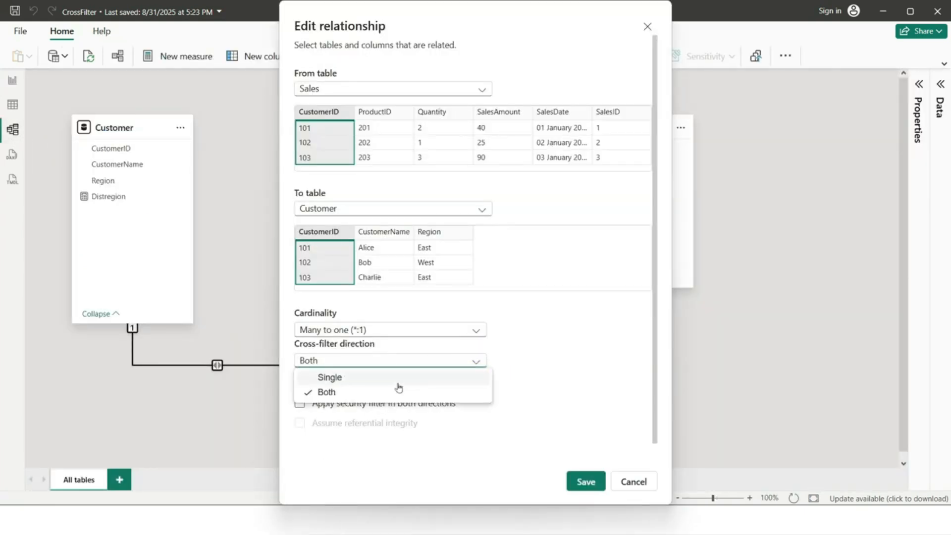
pyautogui.click(337, 379)
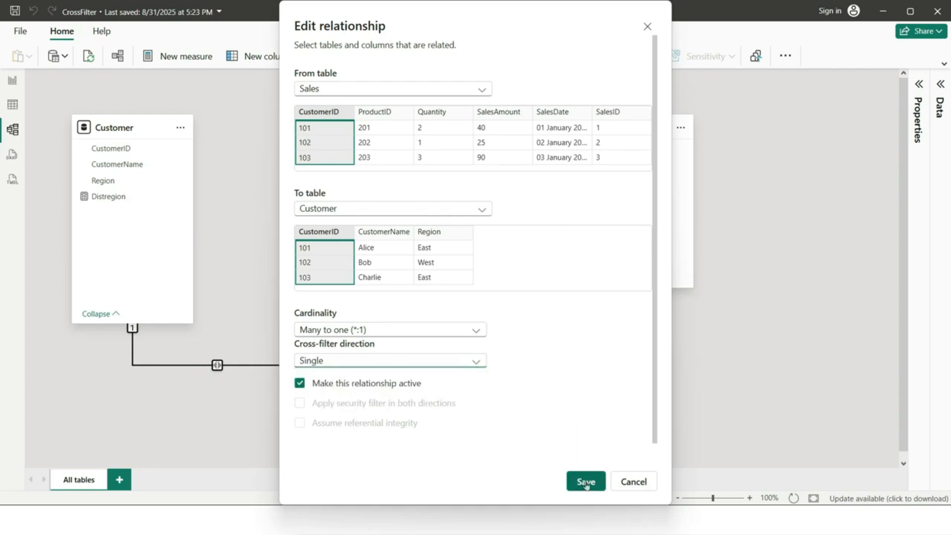
pyautogui.click(471, 365)
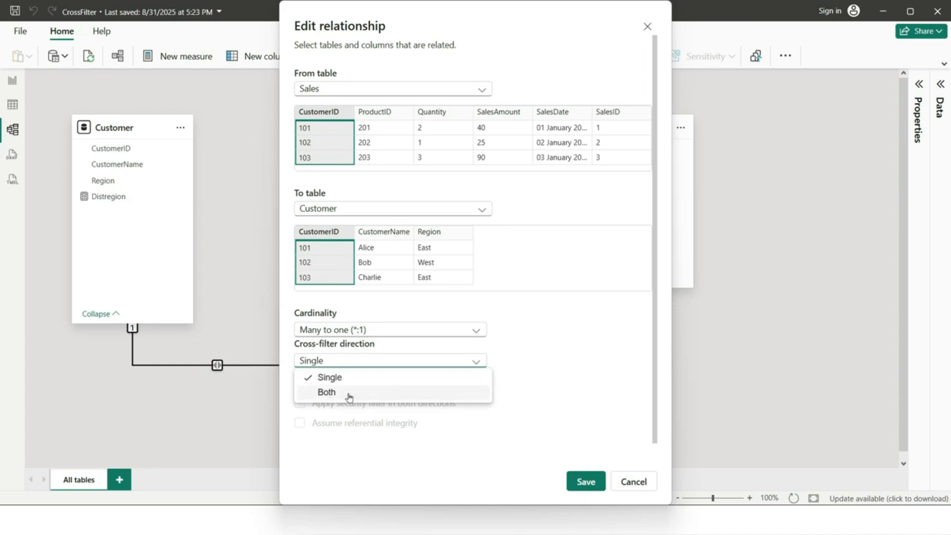
pyautogui.click(593, 491)
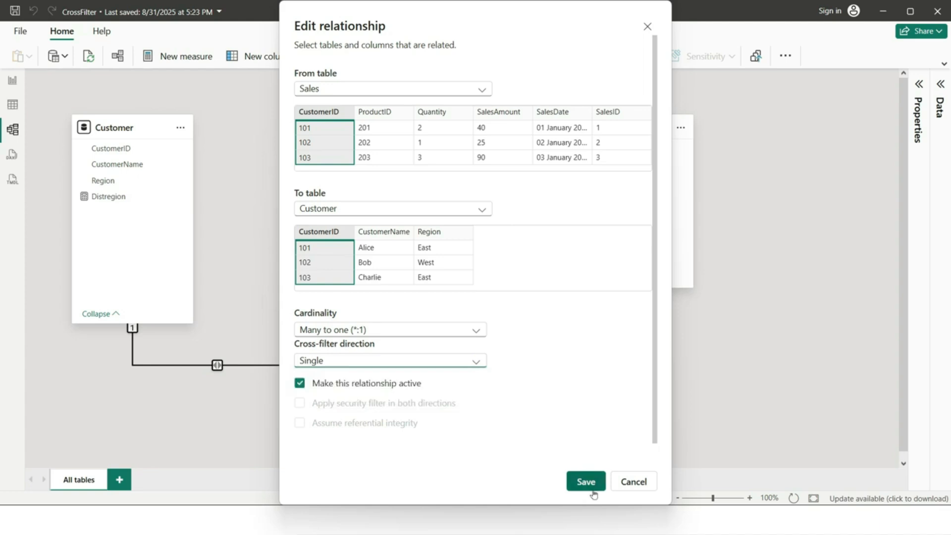
pyautogui.click(592, 489)
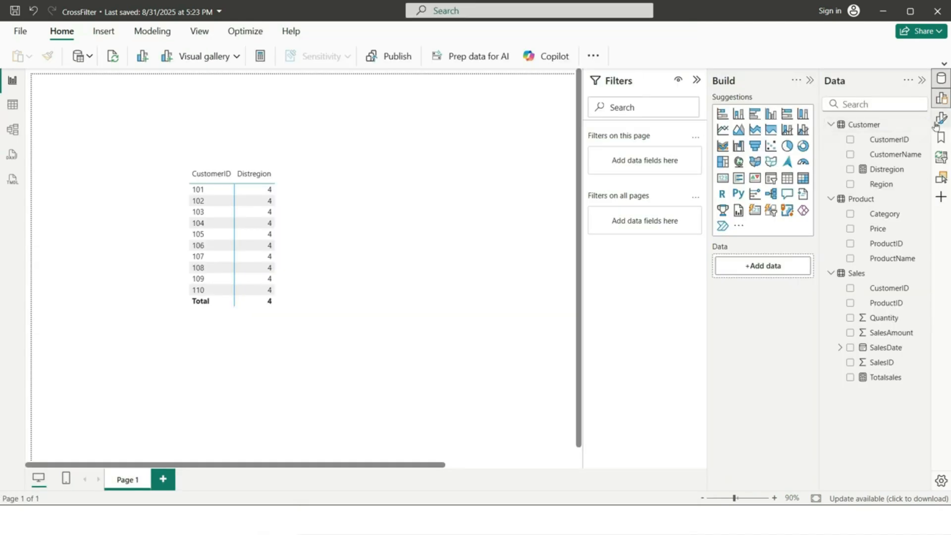
# Start a new measure named usingcrossfilter in the Sales table, with CALCULATE as its outer function.
pyautogui.click(922, 274)
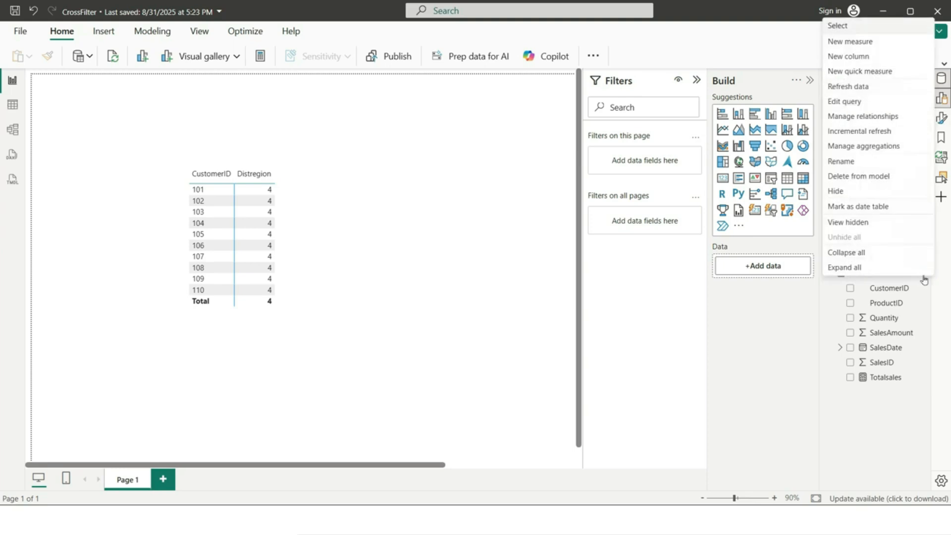
pyautogui.click(858, 44)
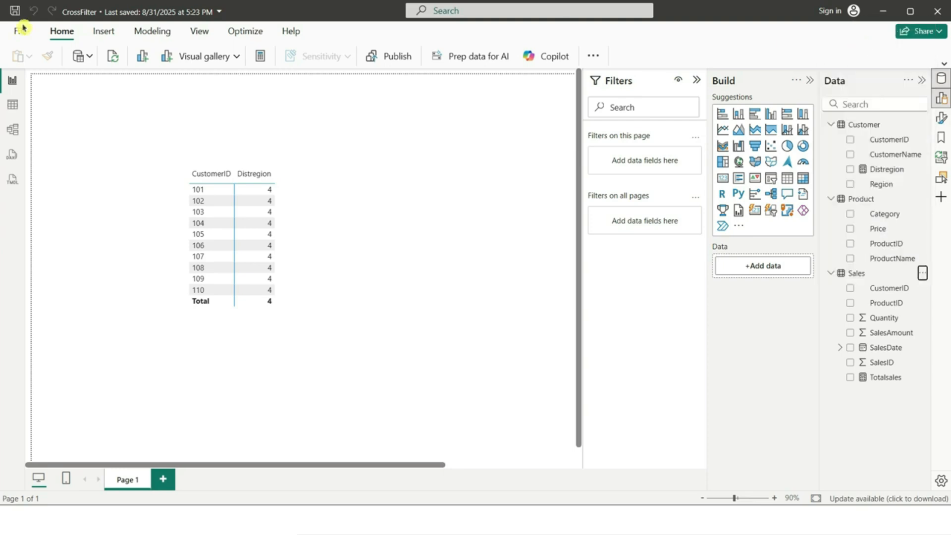
pyautogui.write('usingcrossfilter =')
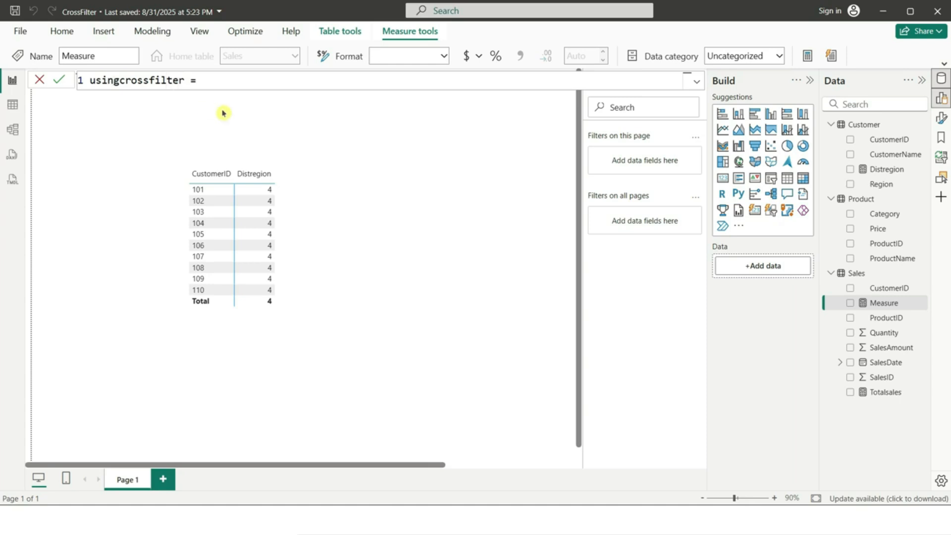
pyautogui.write('ca')
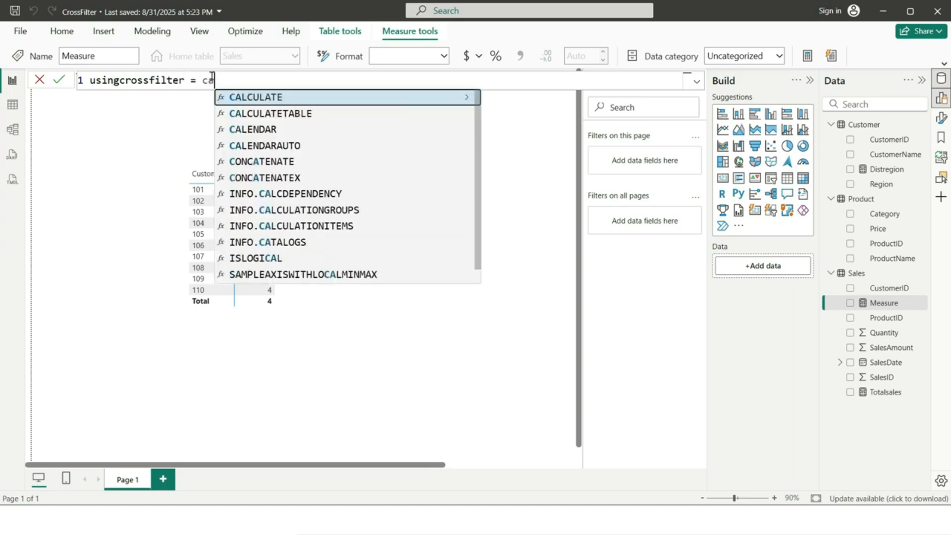
pyautogui.press('Tab')
# Enter DISTINCTCOUNT(Customer[Region]) as the expression of CALCULATE.
pyautogui.write('di')
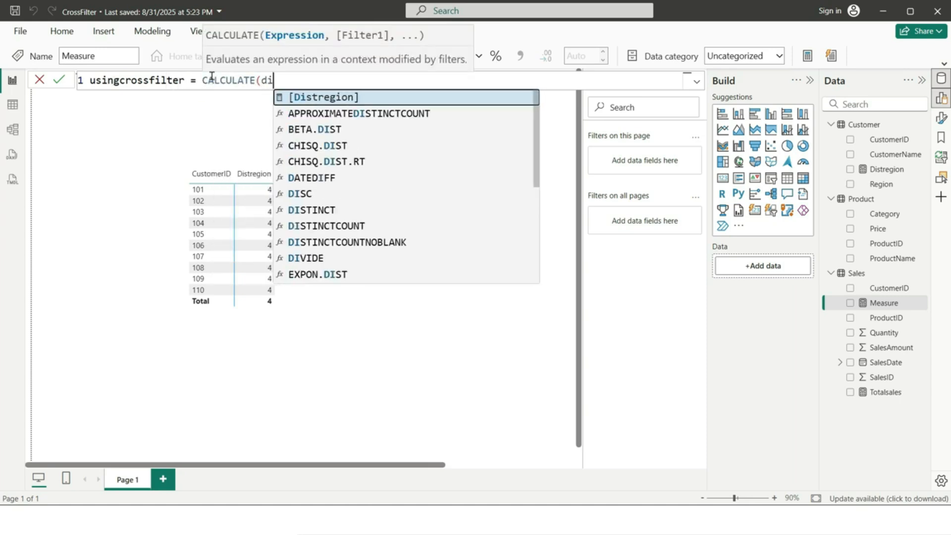
pyautogui.write('st')
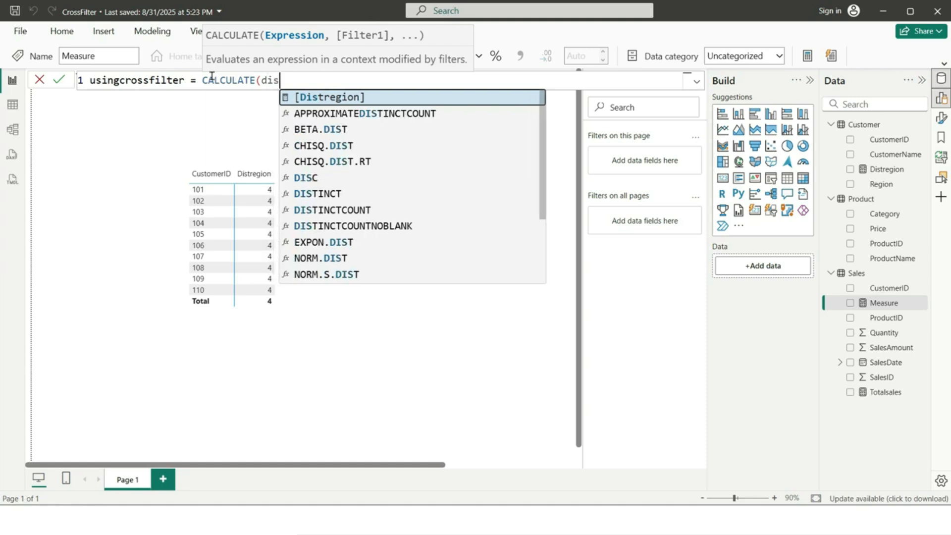
pyautogui.press('Down')
pyautogui.press('Down')
pyautogui.press('Down')
pyautogui.press('Down')
pyautogui.press('Down')
pyautogui.press('Down')
pyautogui.press('Tab')
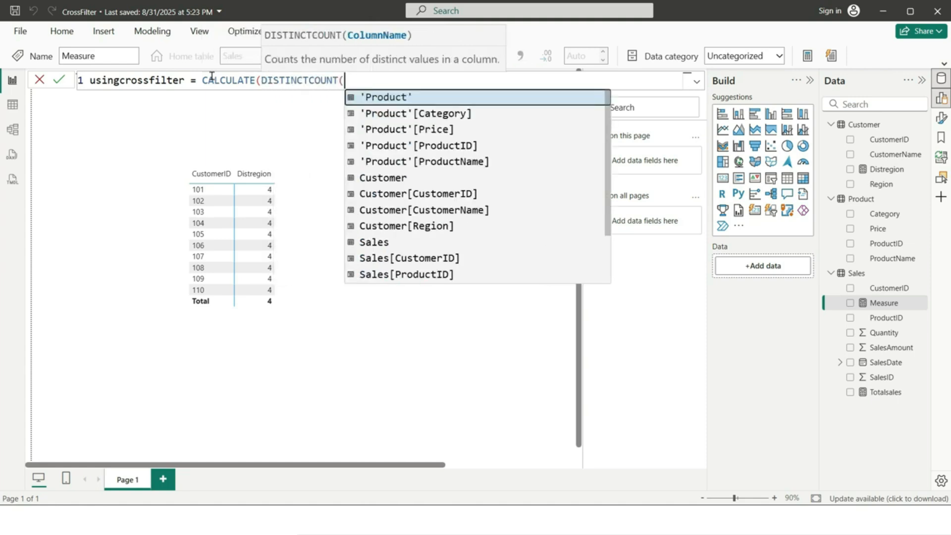
pyautogui.write('re')
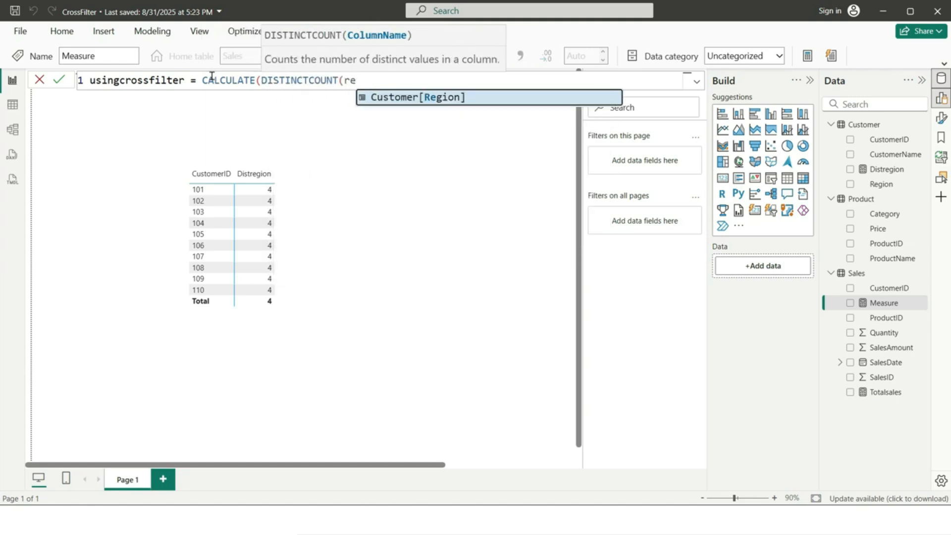
pyautogui.press('Tab')
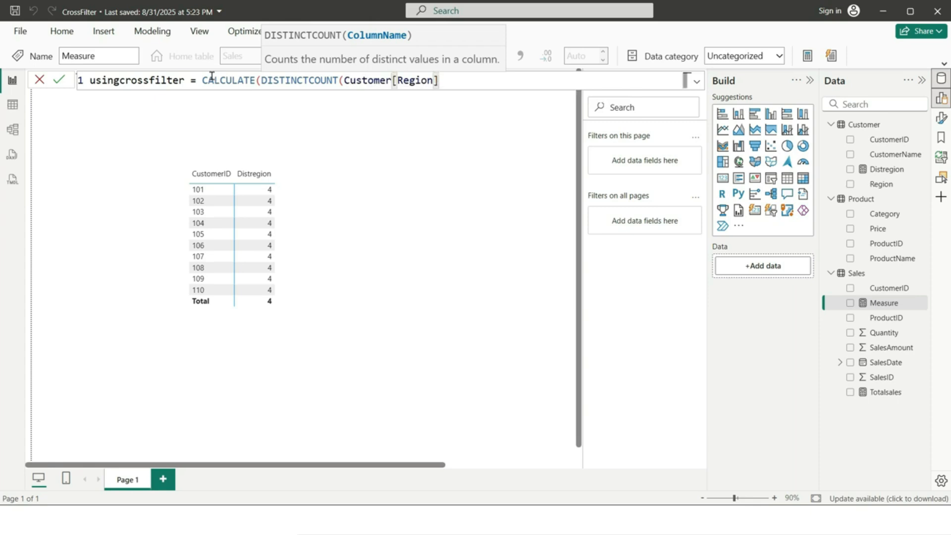
pyautogui.write('),')
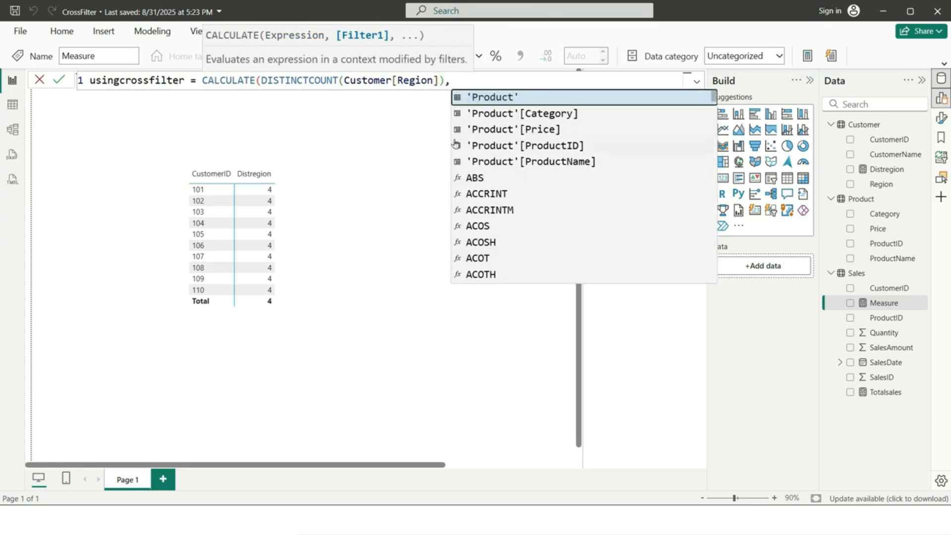
# Start the filter argument of CALCULATE with the CROSSFILTER function.
pyautogui.write('cro')
pyautogui.press('Tab')
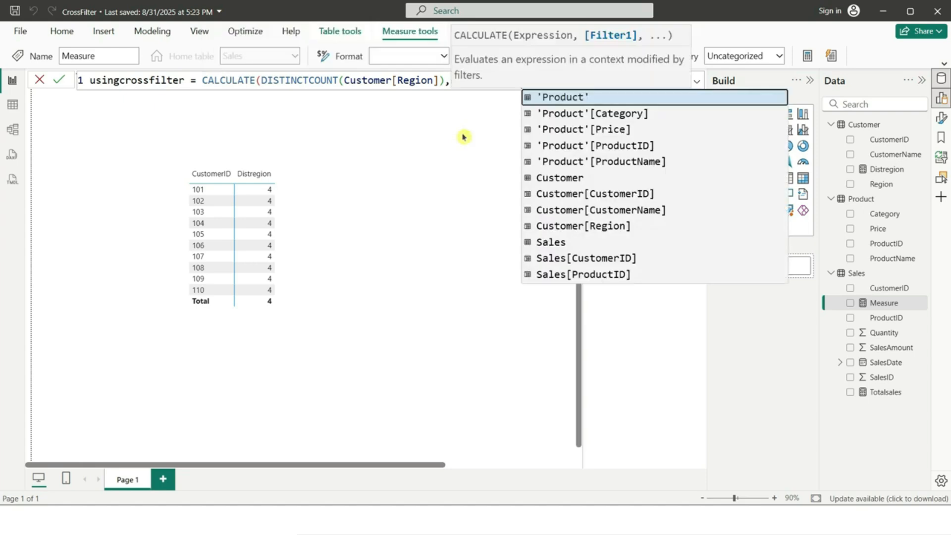
pyautogui.press('Escape')
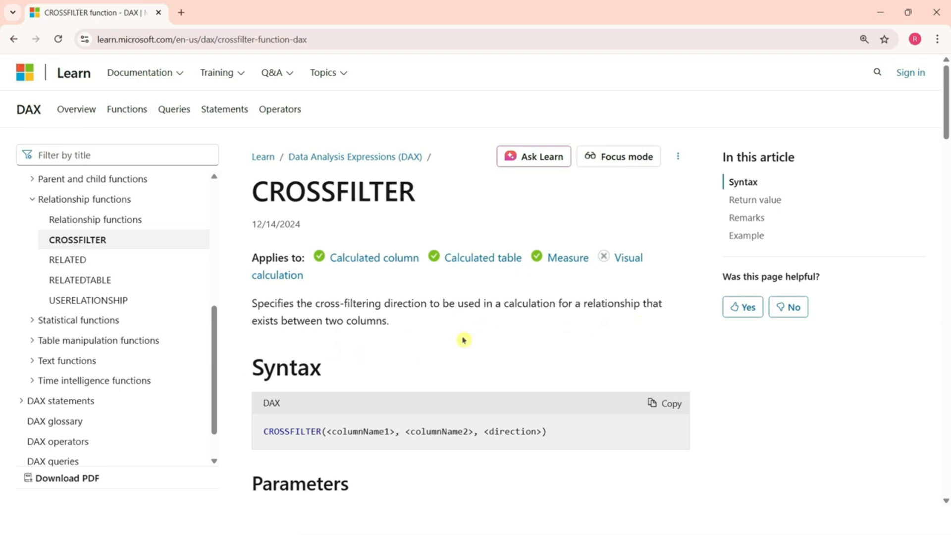
# Read the syntax, parameters, return value and remarks on the Microsoft Learn CROSSFILTER page, and switch back to Power BI Desktop.
pyautogui.moveTo(945, 97); pyautogui.dragTo(945, 126)
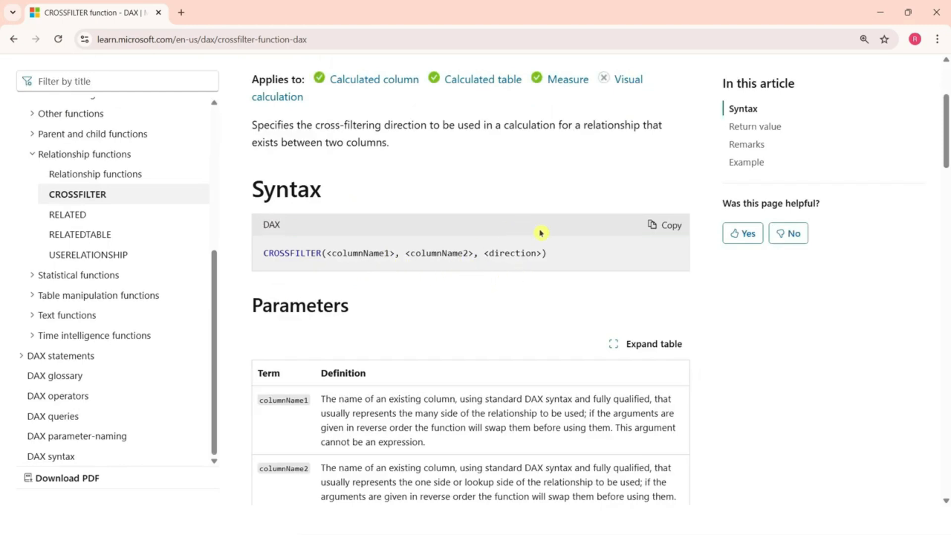
pyautogui.moveTo(947, 121); pyautogui.dragTo(947, 240)
pyautogui.moveTo(252, 189); pyautogui.dragTo(672, 216)
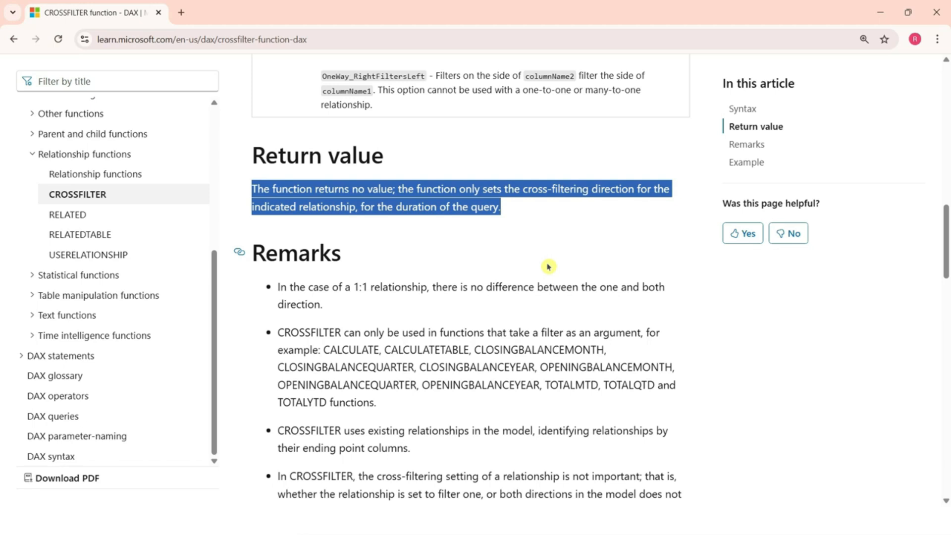
pyautogui.moveTo(278, 332); pyautogui.dragTo(670, 400)
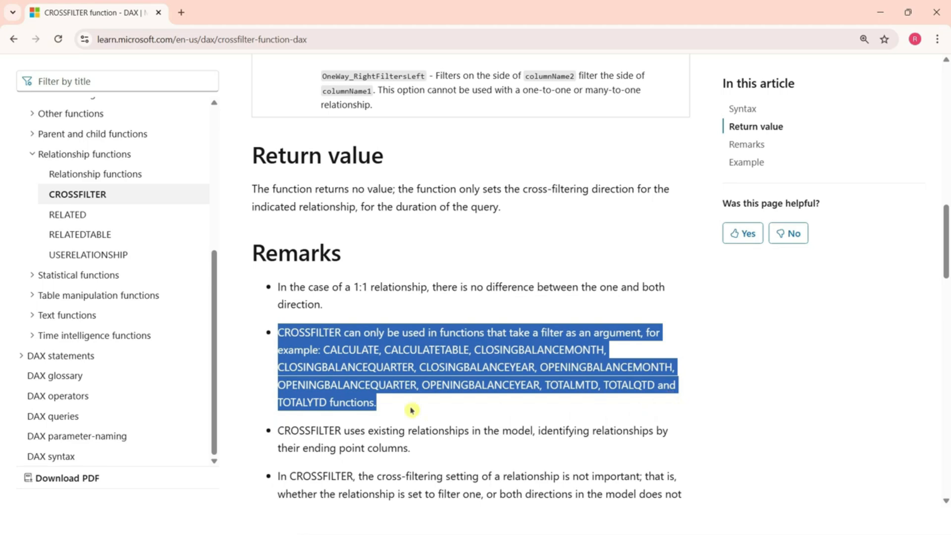
pyautogui.hotkey('alt', 'Tab')
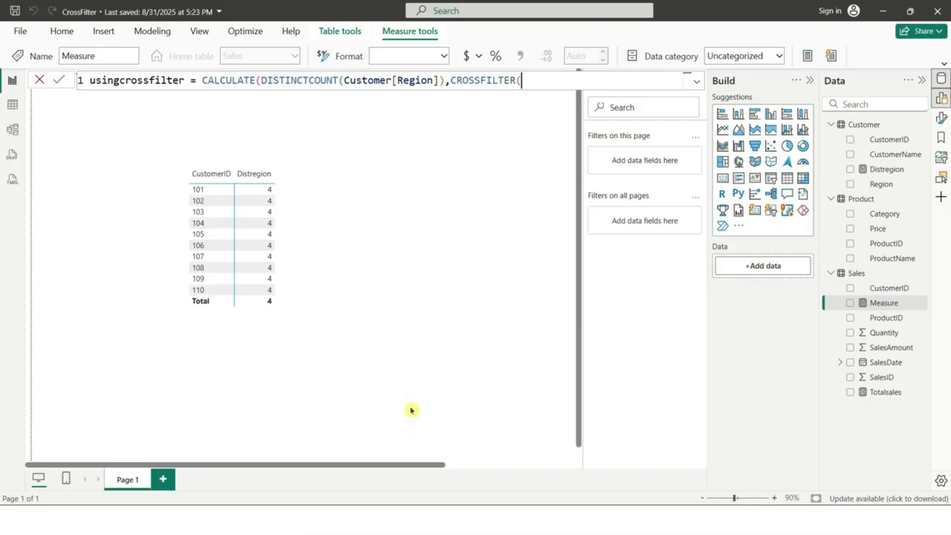
# Check the related columns in the model snip, and enter Sales[CustomerID] as the first column of CROSSFILTER.
pyautogui.click(537, 82)
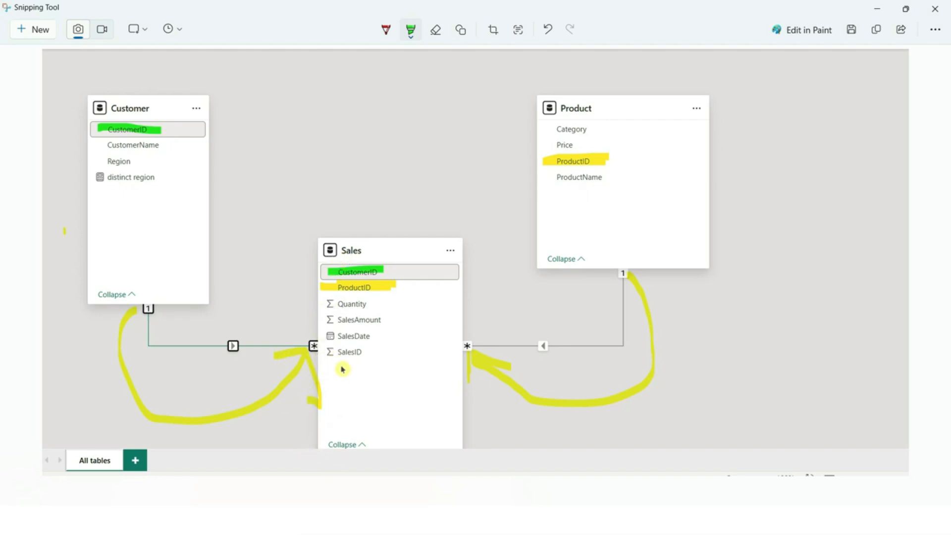
pyautogui.hotkey('alt', 'Tab')
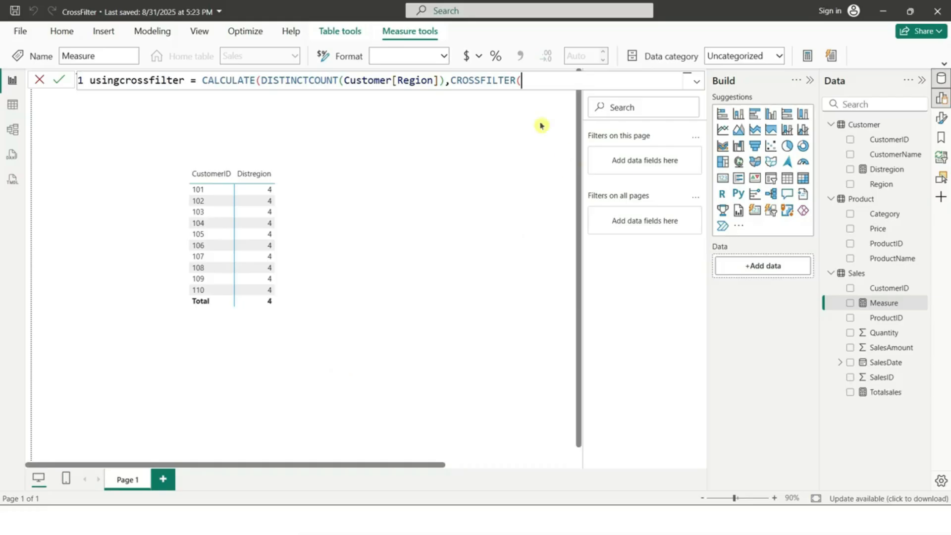
pyautogui.press('BackSpace')
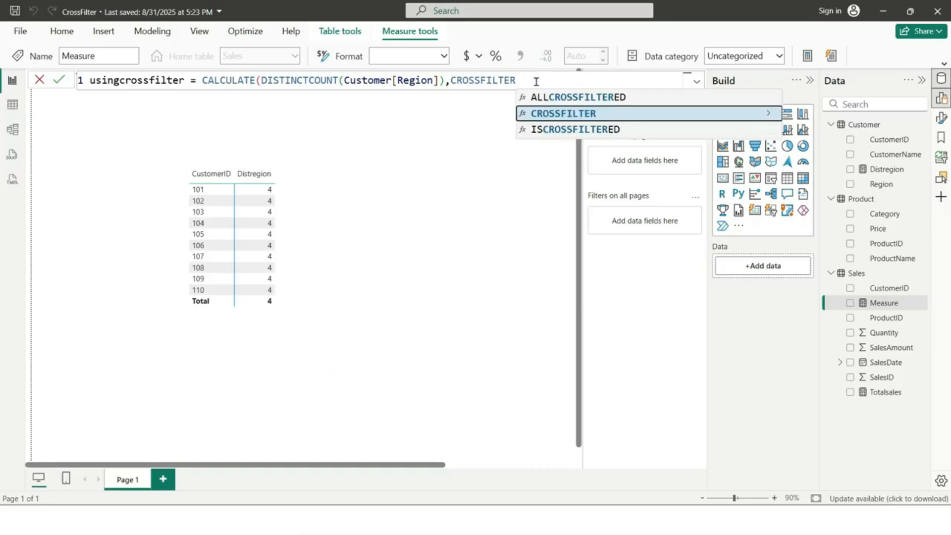
pyautogui.write('(')
pyautogui.press('Escape')
pyautogui.click(538, 86)
pyautogui.write('sa')
pyautogui.press('Down')
pyautogui.press('Tab')
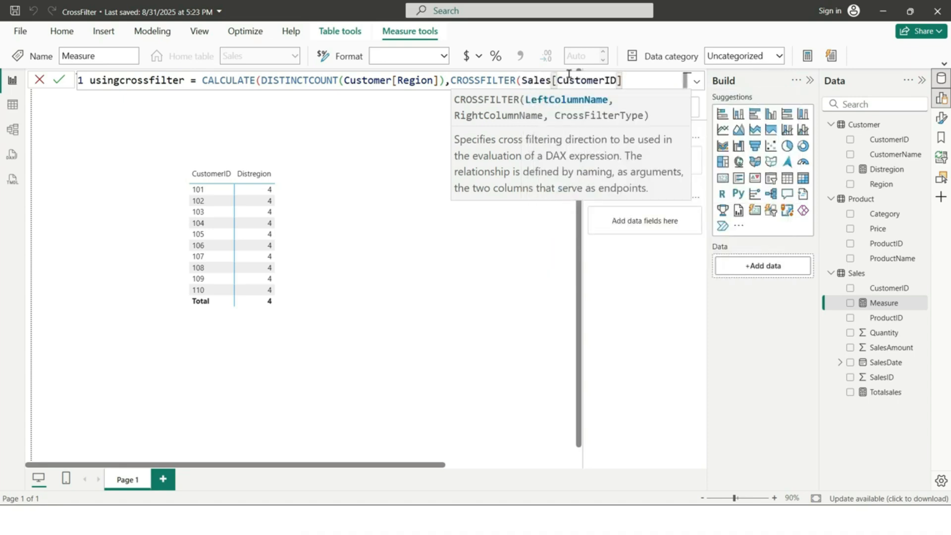
pyautogui.write(',')
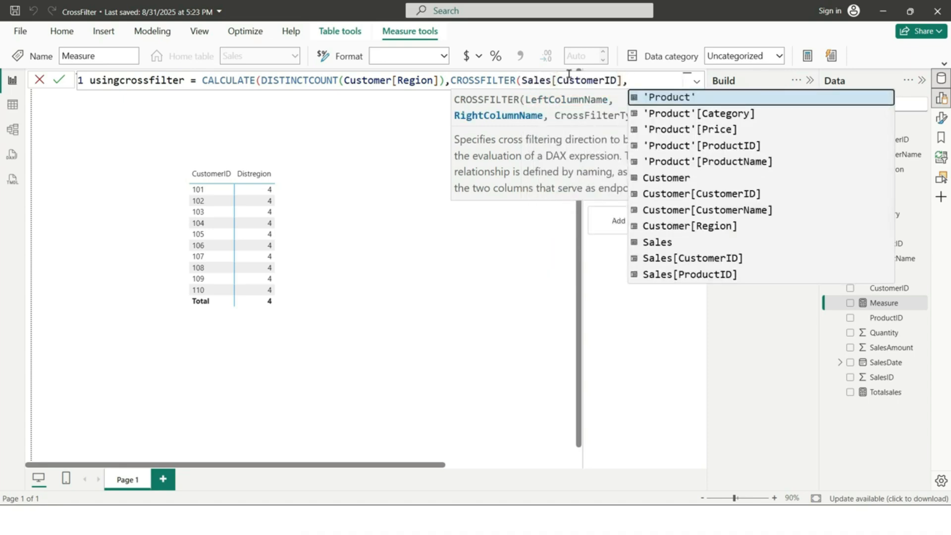
# Complete CROSSFILTER with Customer[CustomerID] as the second column and Both as the filter type, and commit the measure.
pyautogui.write('cu')
pyautogui.press('Down')
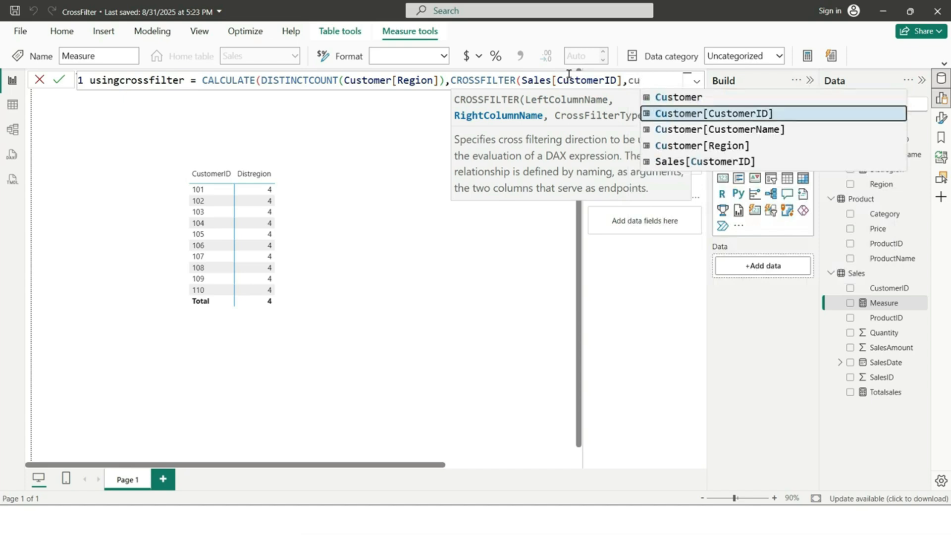
pyautogui.press('Tab')
pyautogui.write(',')
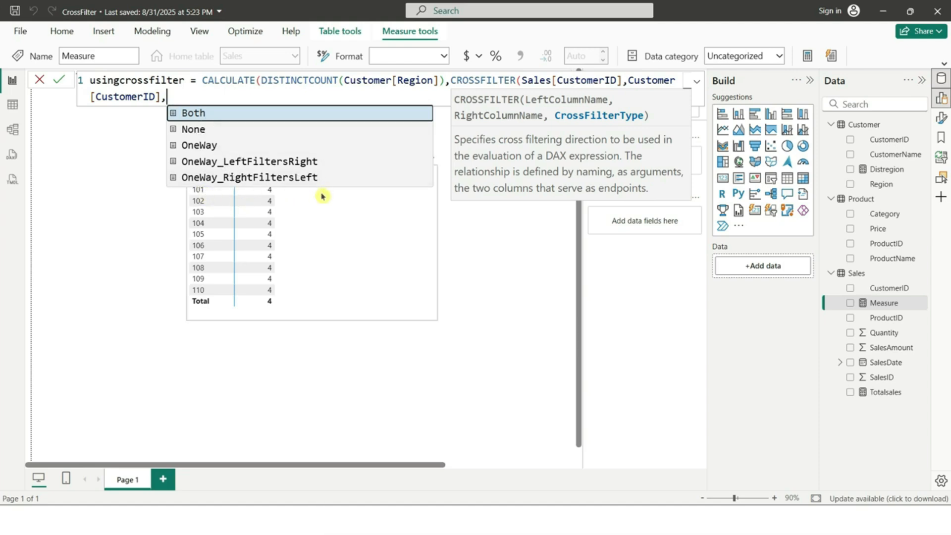
pyautogui.click(184, 115)
pyautogui.write(')')
pyautogui.press('Return')
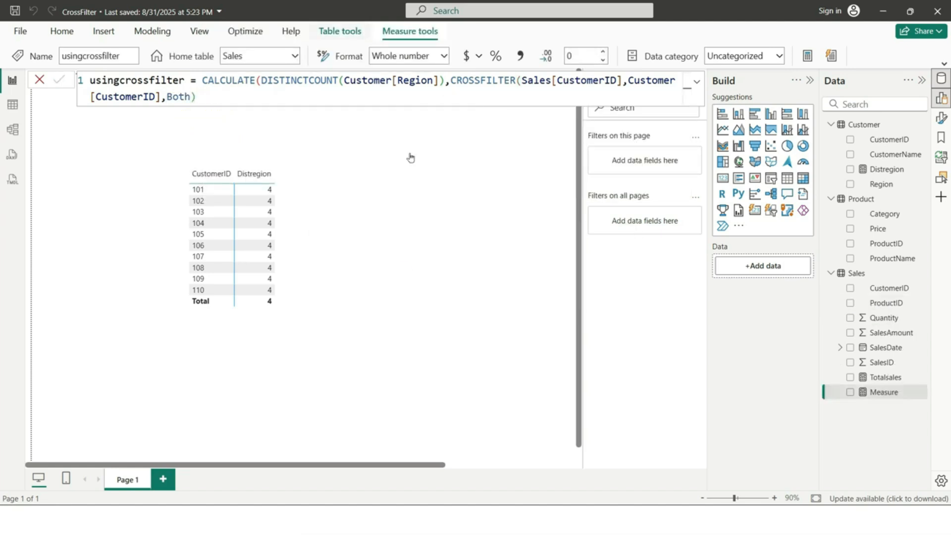
# Widen the matrix and add the usingcrossfilter measure to its values beside Distregion.
pyautogui.click(303, 191)
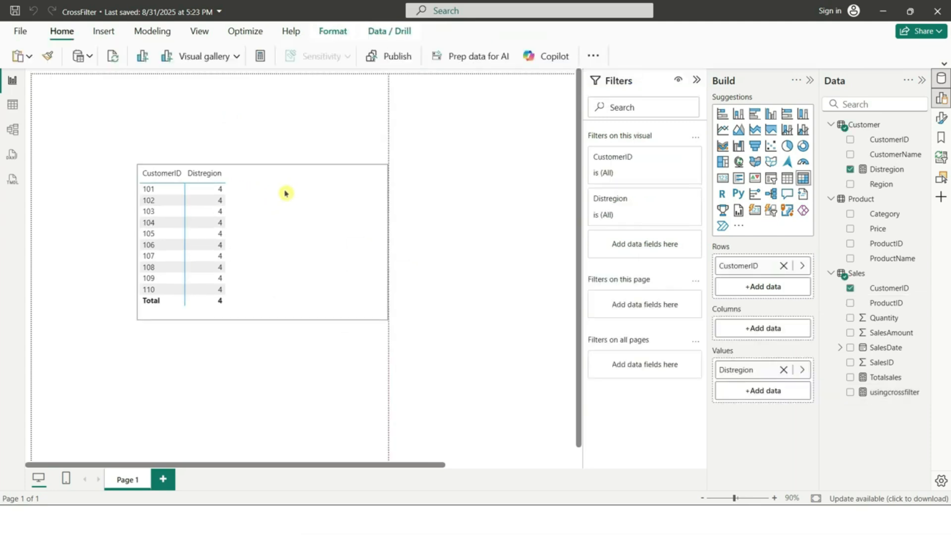
pyautogui.moveTo(388, 242); pyautogui.dragTo(470, 253)
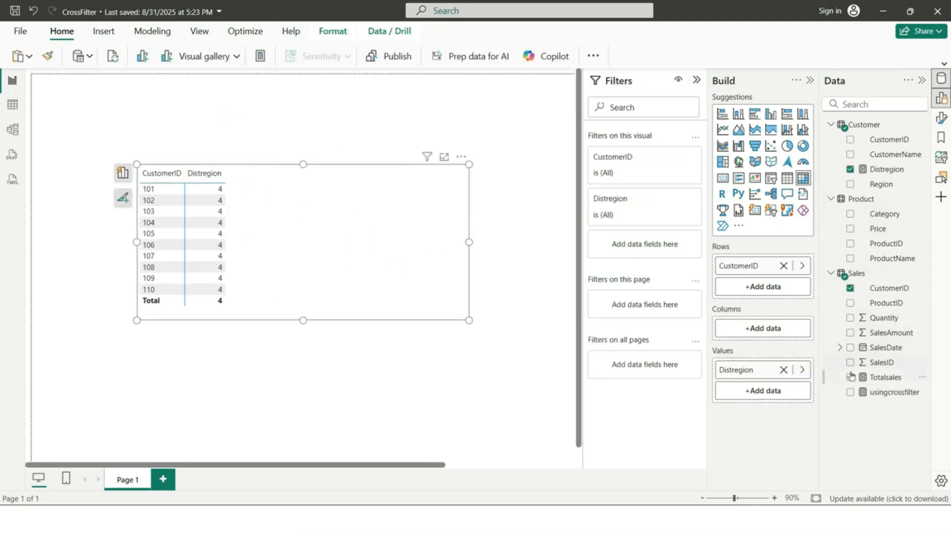
pyautogui.moveTo(856, 395); pyautogui.dragTo(763, 391)
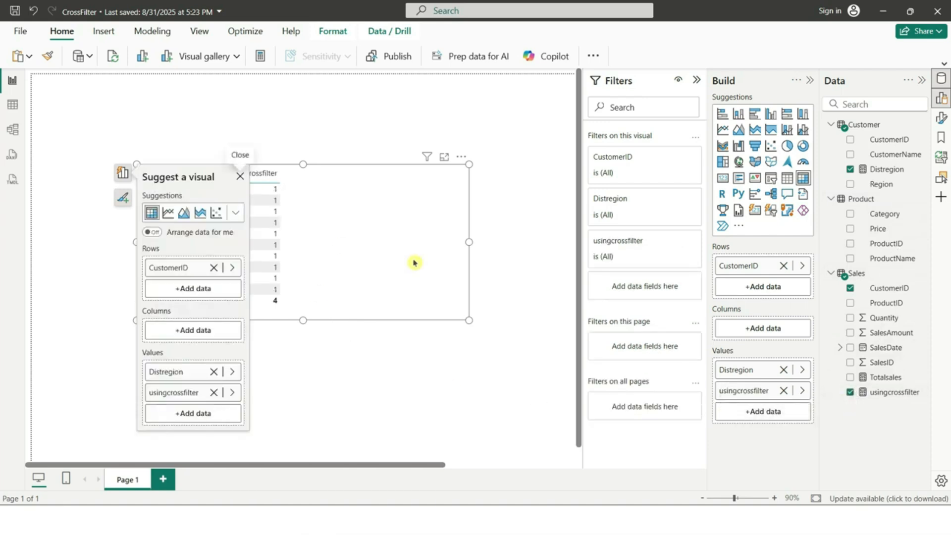
pyautogui.click(355, 401)
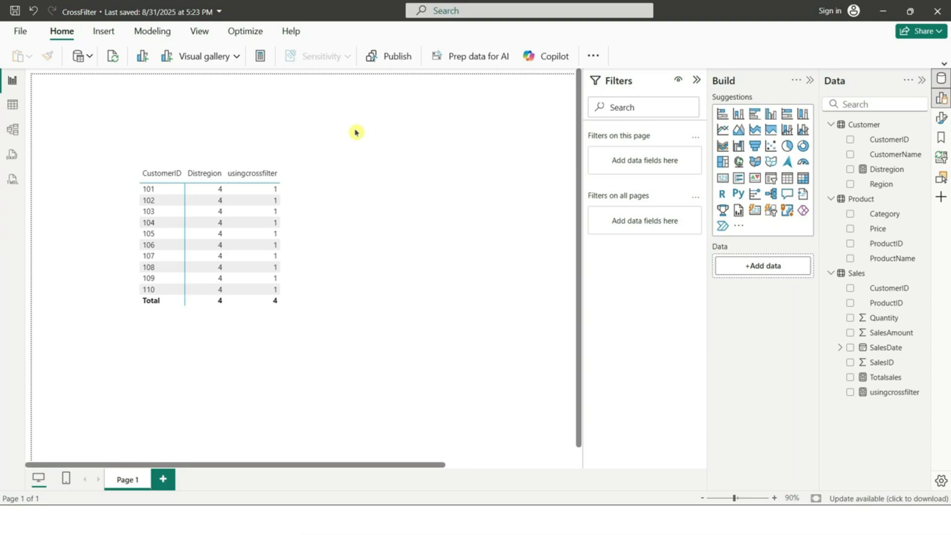
# Open the relationship between Sales and Customer in the model and show its cross-filter direction options.
pyautogui.click(12, 130)
pyautogui.doubleClick(217, 366)
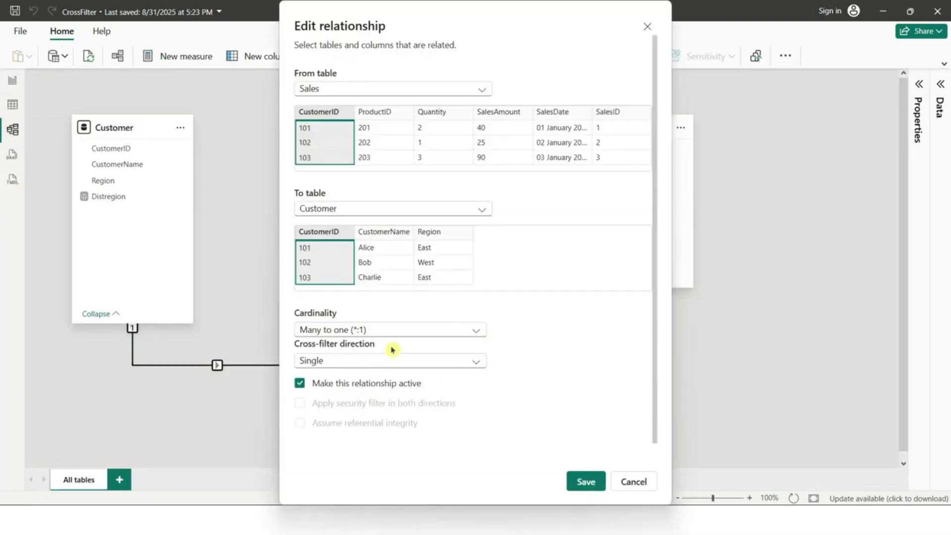
pyautogui.click(474, 362)
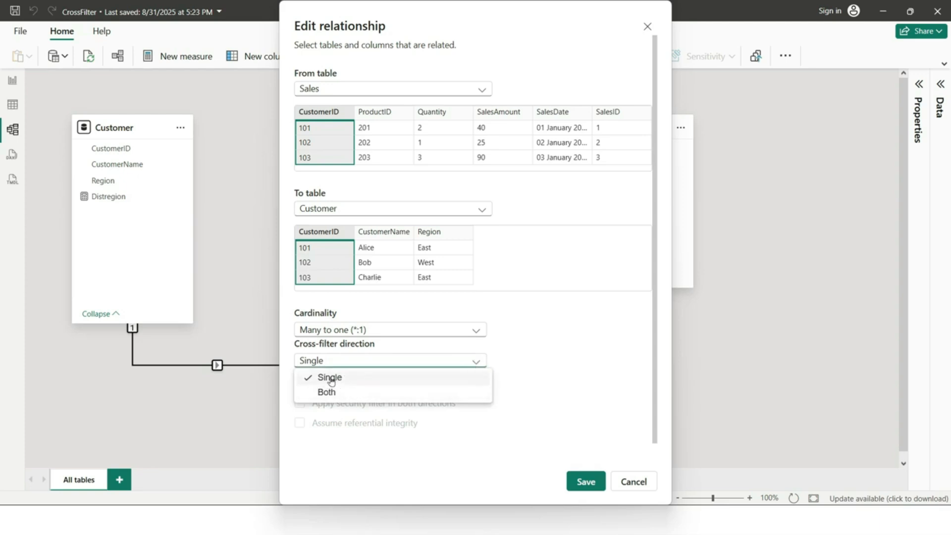